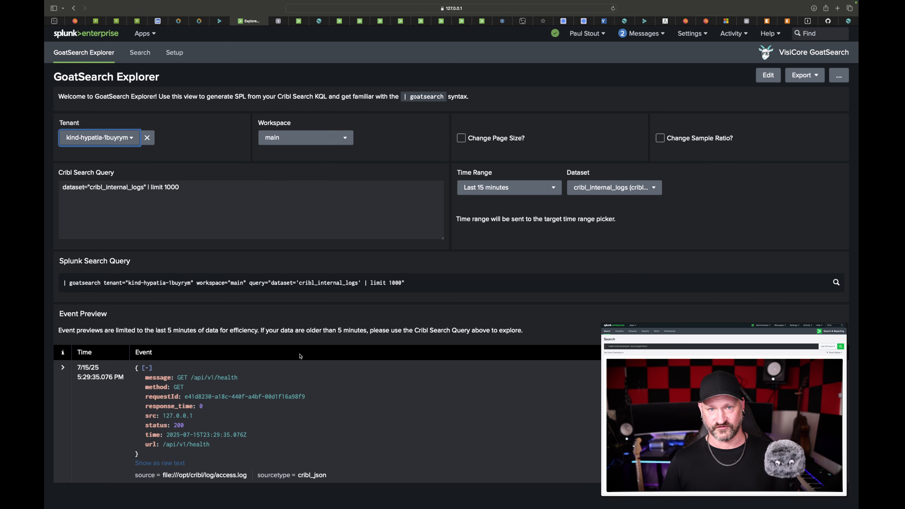
Expand the previewed cribl_internal_logs event in GoatSearch Explorer and examine its extracted fields.
{"action": "left_click", "coordinate": [64, 378]}
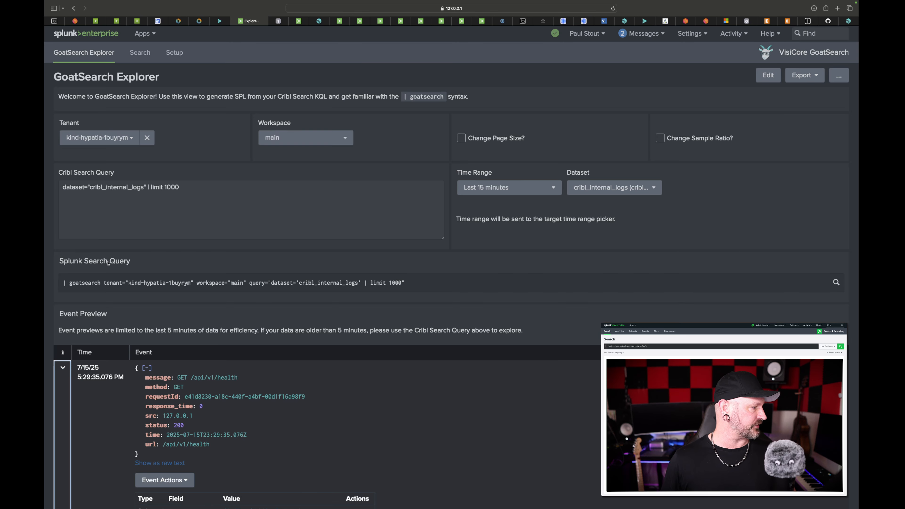
{"action": "scroll", "coordinate": [108, 263], "scroll_direction": "down", "scroll_amount": 5}
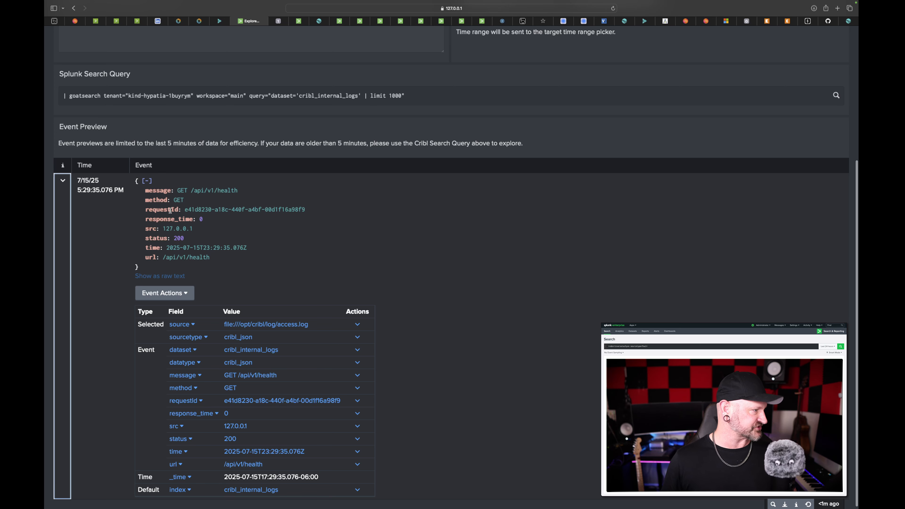
{"action": "scroll", "coordinate": [230, 226], "scroll_direction": "up", "scroll_amount": 5}
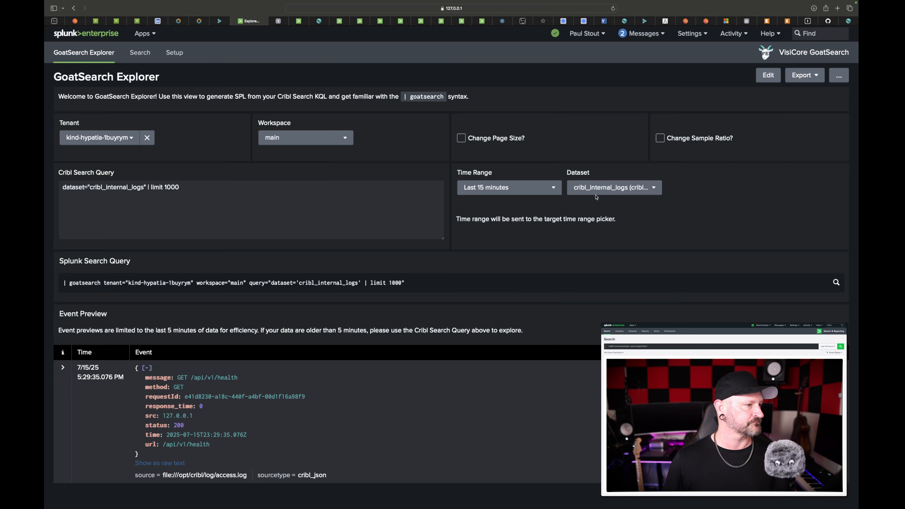
Change the Explorer dataset to cribl_search_sample and inspect the extracted fields of its preview event.
{"action": "left_click", "coordinate": [607, 189]}
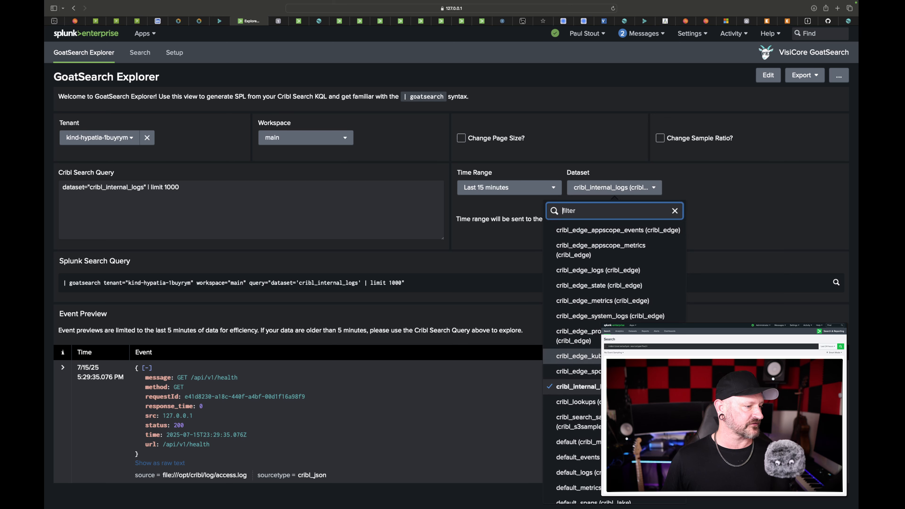
{"action": "left_click", "coordinate": [574, 421]}
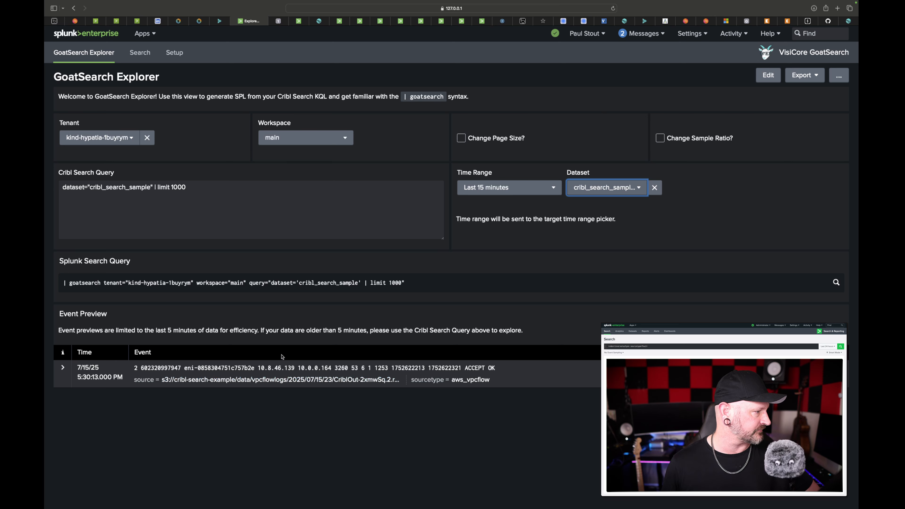
{"action": "left_click", "coordinate": [61, 368]}
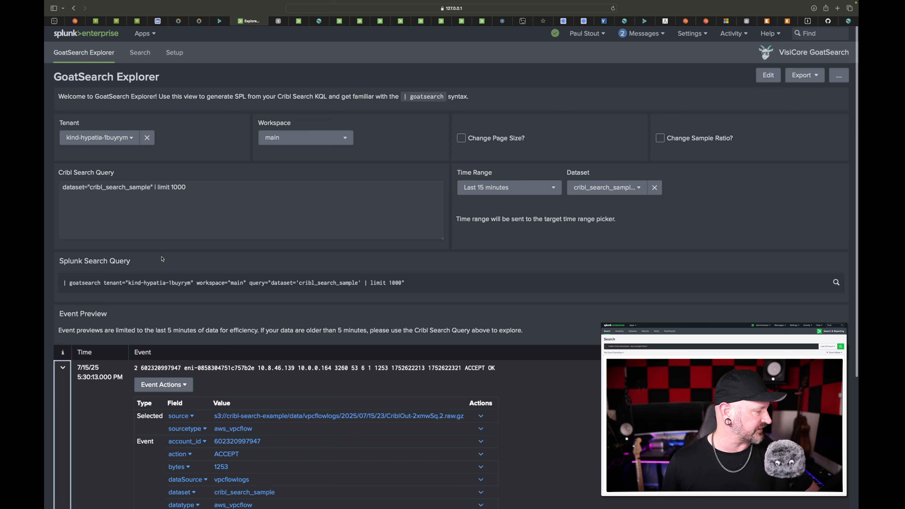
{"action": "scroll", "coordinate": [163, 259], "scroll_direction": "down", "scroll_amount": 10}
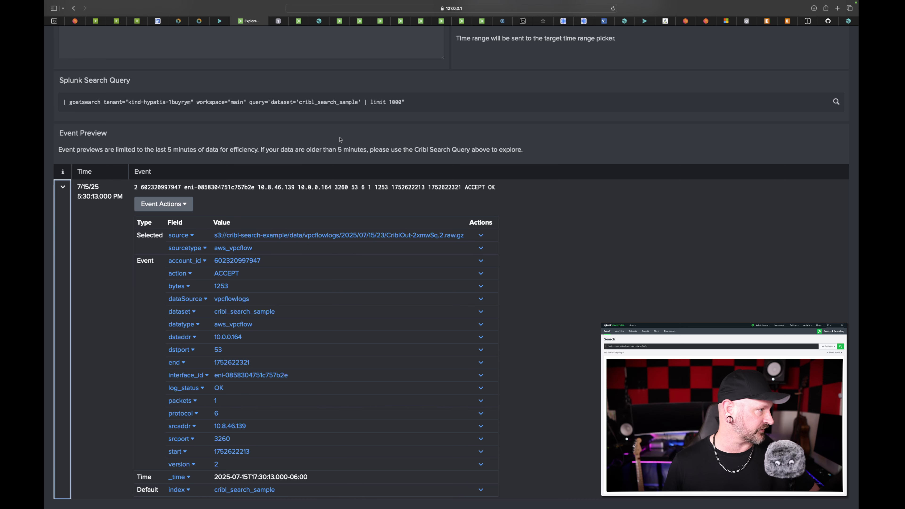
{"action": "scroll", "coordinate": [342, 145], "scroll_direction": "up", "scroll_amount": 5}
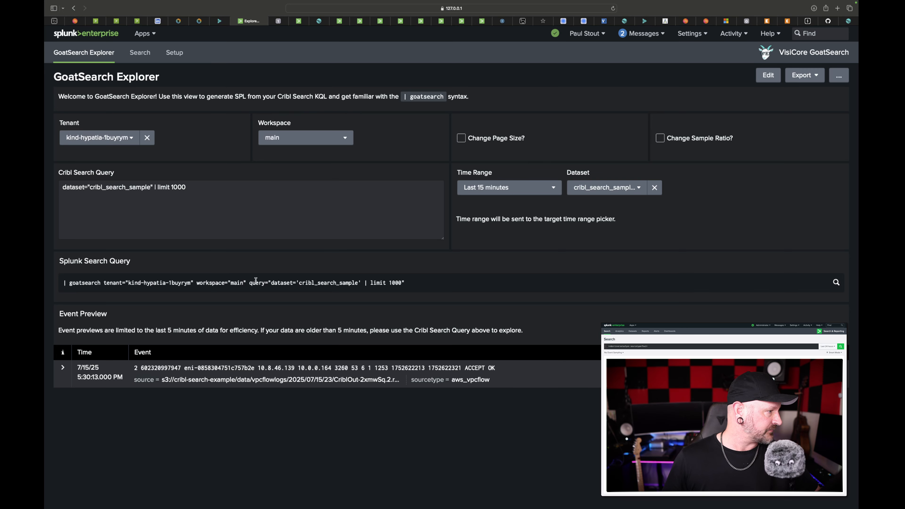
Copy the generated goatsearch command with tenant="kind-hypatia-1buyrym" workspace="main" and use it to replace the query in the open Splunk search.
{"action": "left_click_drag", "start_coordinate": [247, 282], "coordinate": [63, 284]}
{"action": "key", "text": "super+c"}
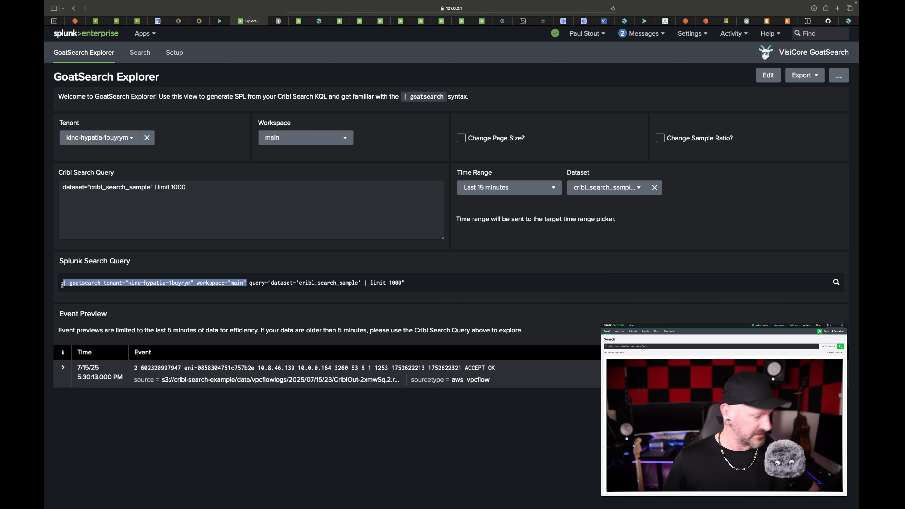
{"action": "left_click", "coordinate": [278, 21]}
{"action": "left_click", "coordinate": [299, 21]}
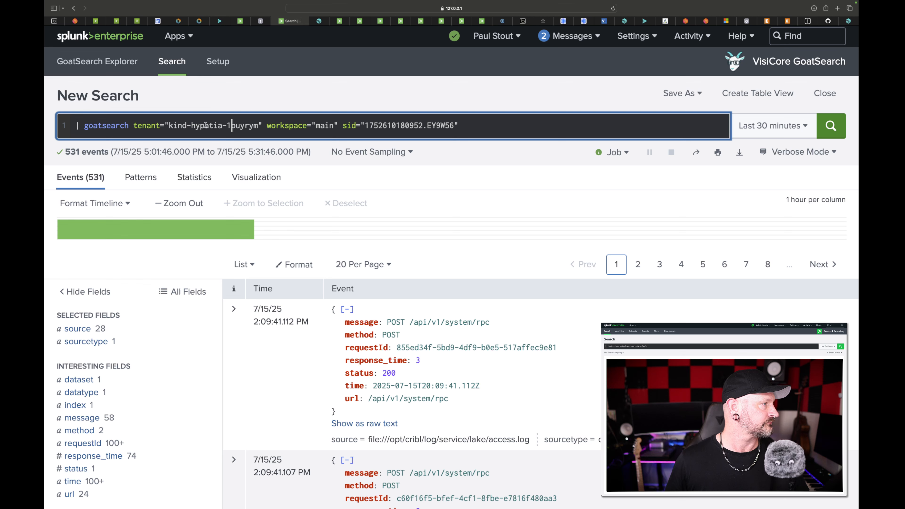
{"action": "left_click", "coordinate": [235, 125]}
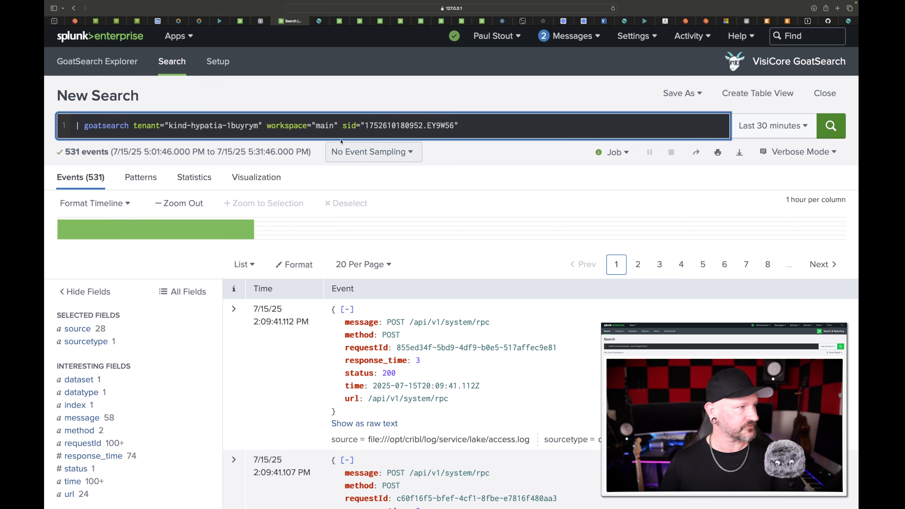
{"action": "key", "text": "super+a"}
{"action": "key", "text": "super+v"}
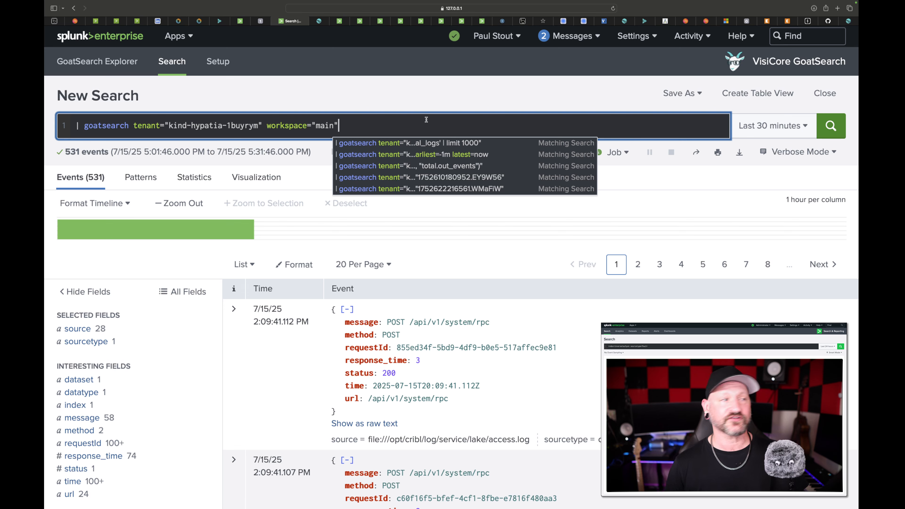
{"action": "left_click", "coordinate": [361, 40]}
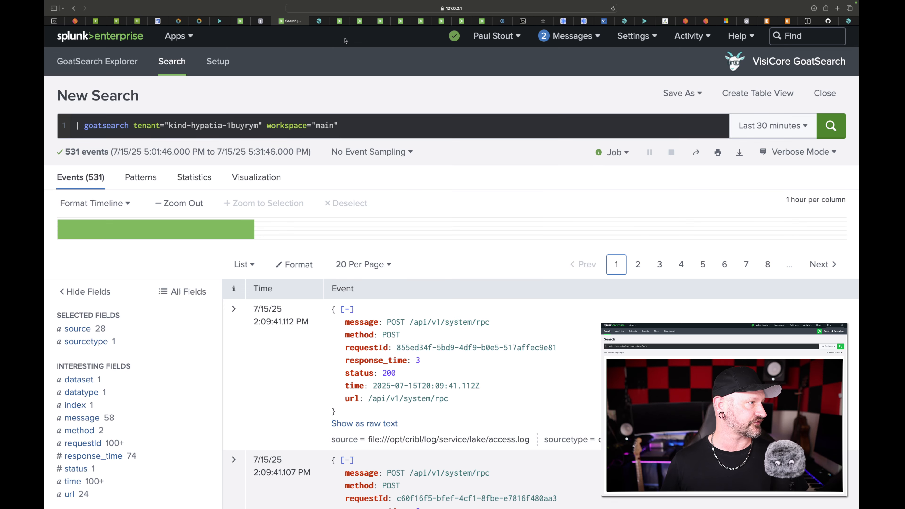
Find the cribl_internal_logs search 1752610180952.EY9W56 in the Cribl Search history, copy its search ID and open its results.
{"action": "left_click", "coordinate": [320, 22]}
{"action": "left_click", "coordinate": [83, 90]}
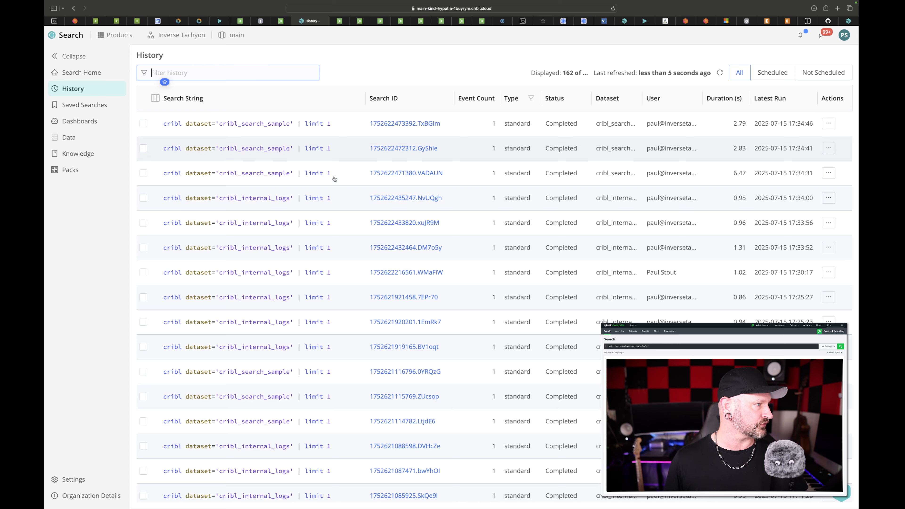
{"action": "scroll", "coordinate": [317, 236], "scroll_direction": "down", "scroll_amount": 20}
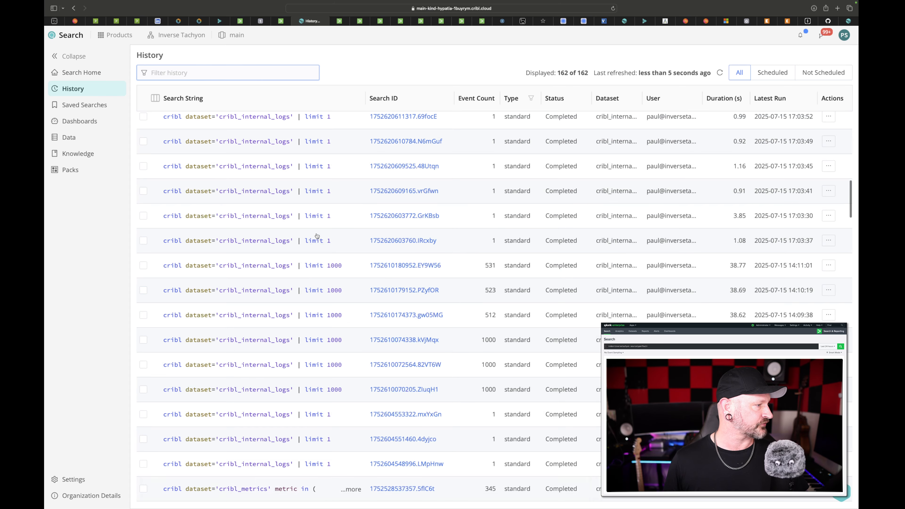
{"action": "left_click_drag", "start_coordinate": [444, 265], "coordinate": [369, 268]}
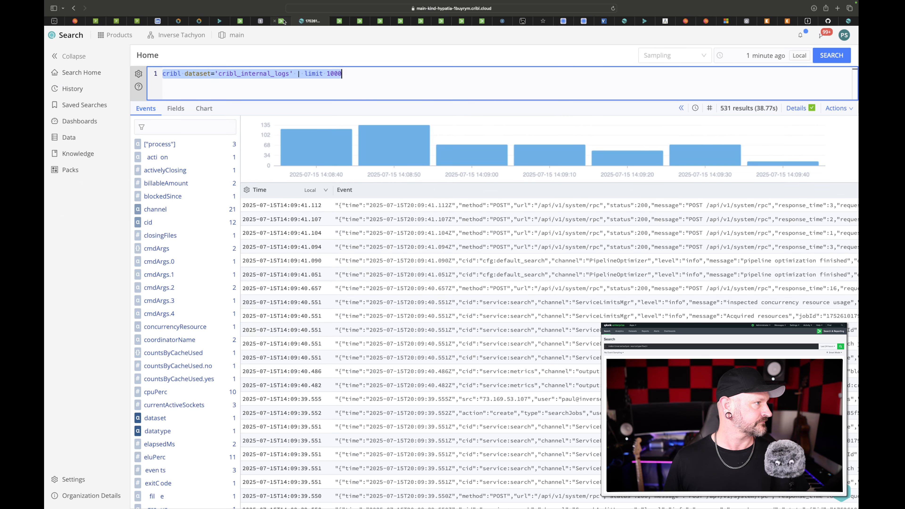
Append sid="1752610180952.EY9W56" to the goatsearch query in Splunk and run the search.
{"action": "left_click", "coordinate": [281, 21]}
{"action": "left_click", "coordinate": [356, 125]}
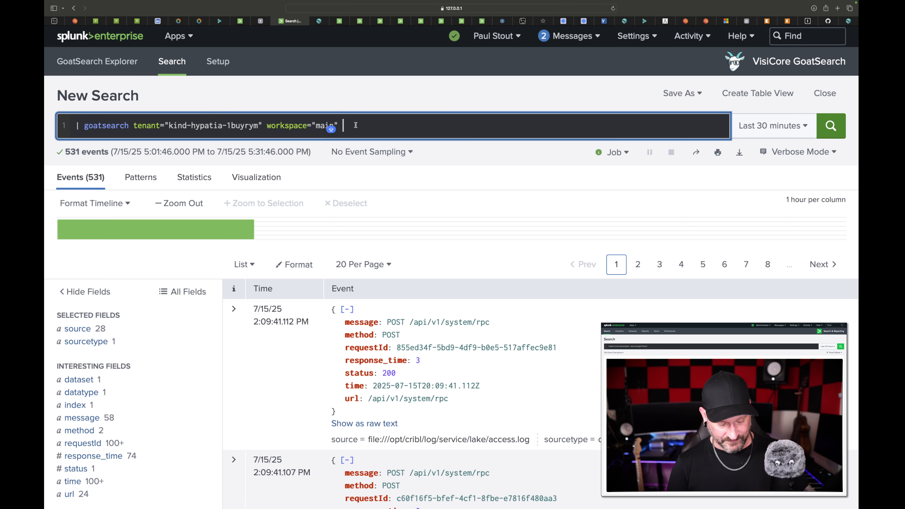
{"action": "type", "text": "SI"}
{"action": "key", "text": "BackSpace"}
{"action": "key", "text": "BackSpace"}
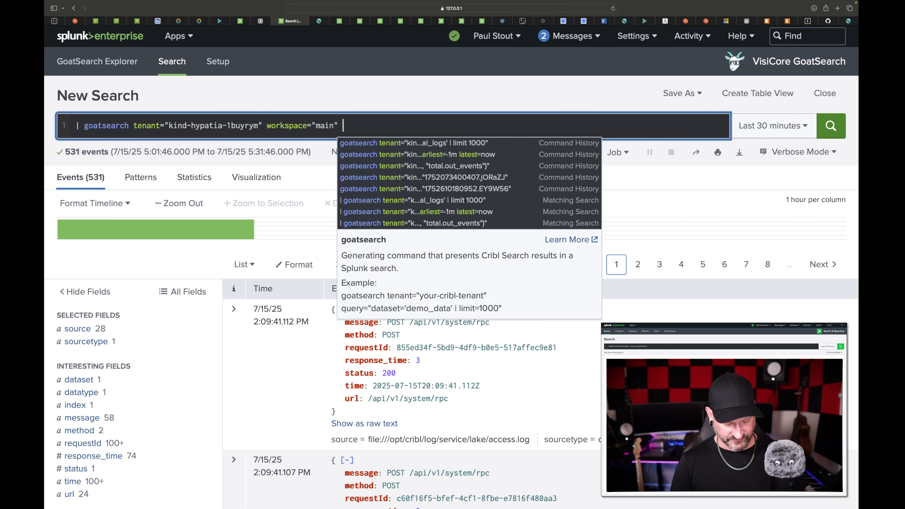
{"action": "type", "text": "sid="}
{"action": "type", "text": "\"1752610180952.EY9W56"}
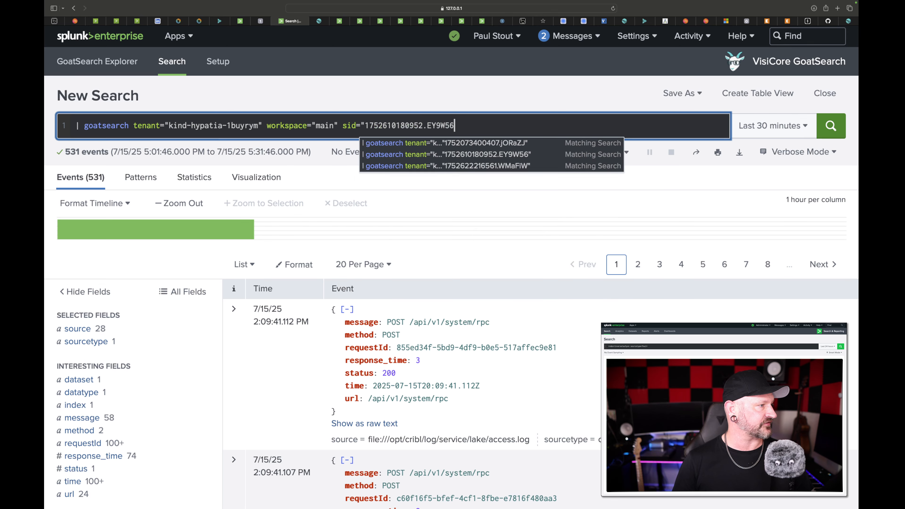
{"action": "type", "text": "\""}
{"action": "key", "text": "Return"}
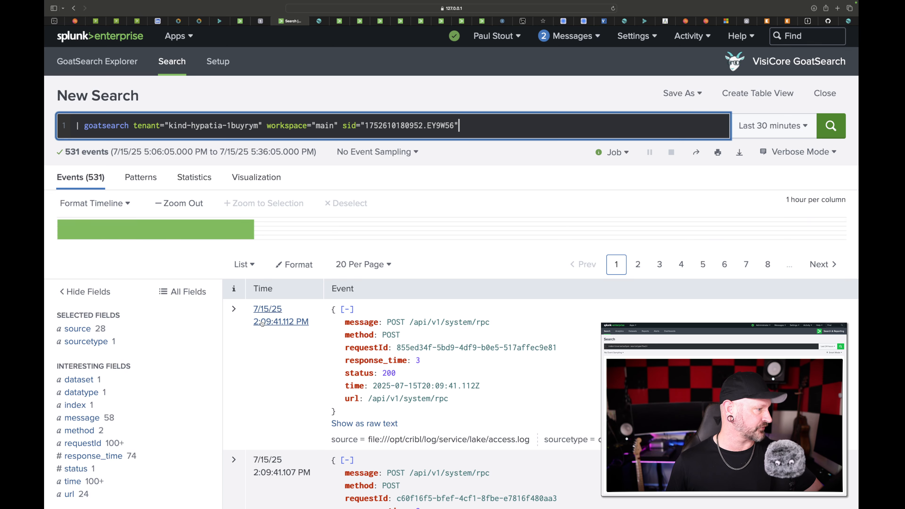
Compare the returned Splunk events with the Cribl Search results, viewing the field details of the first Cribl event.
{"action": "scroll", "coordinate": [369, 311], "scroll_direction": "down", "scroll_amount": 5}
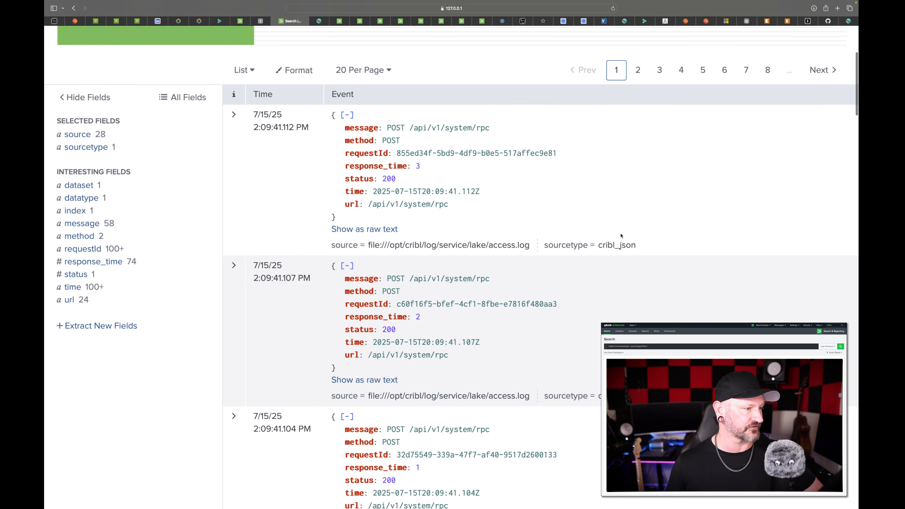
{"action": "scroll", "coordinate": [620, 246], "scroll_direction": "up", "scroll_amount": 4}
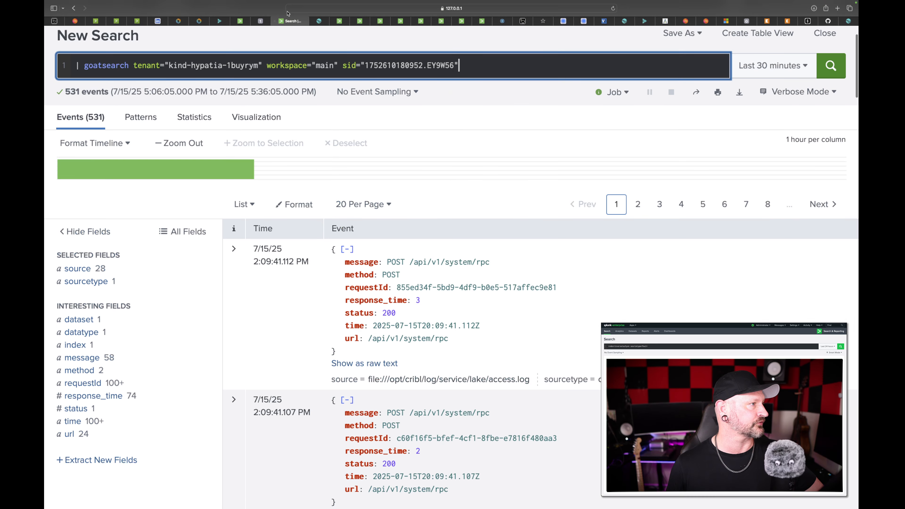
{"action": "left_click", "coordinate": [312, 21]}
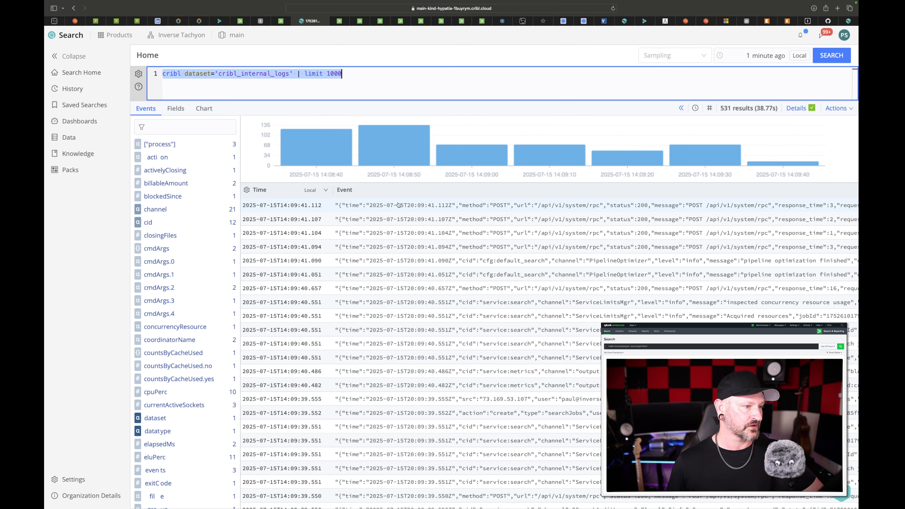
{"action": "left_click", "coordinate": [332, 210]}
{"action": "left_click", "coordinate": [332, 210]}
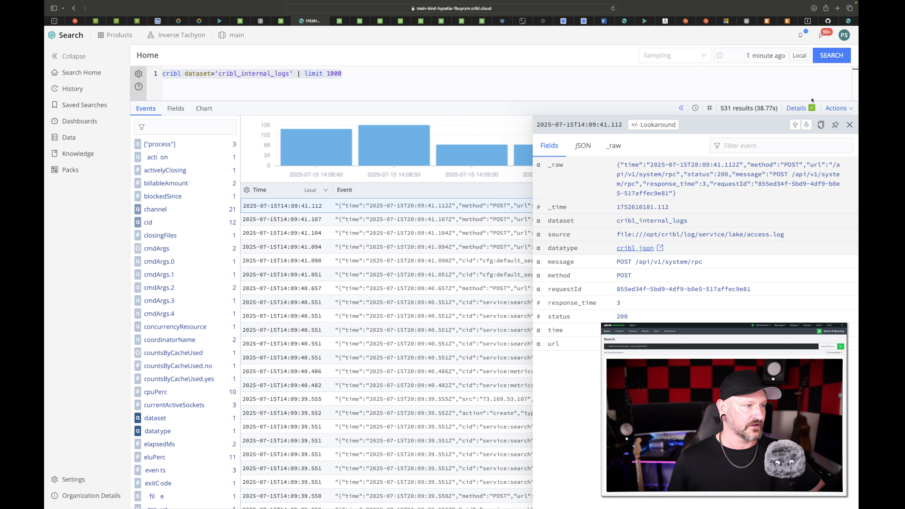
{"action": "left_click", "coordinate": [848, 124]}
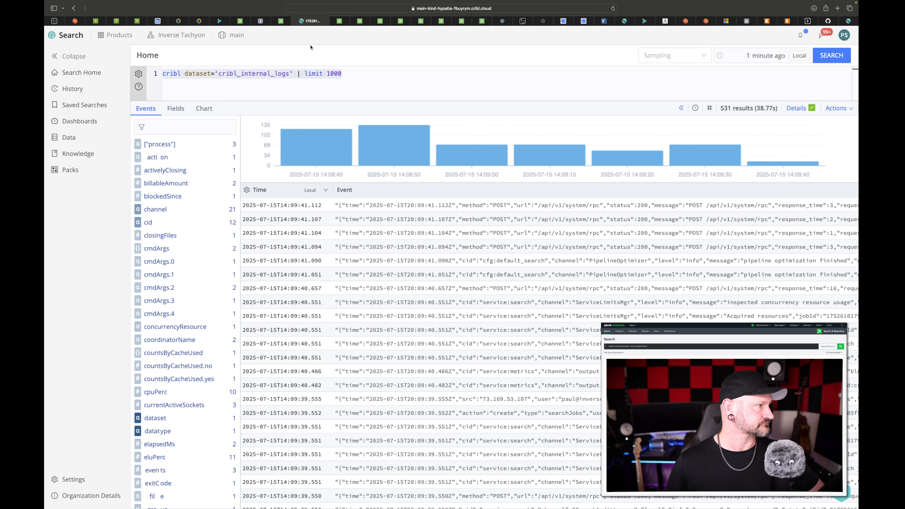
Return to Splunk and view the GoatSearch Health Check dashboard.
{"action": "left_click", "coordinate": [283, 21]}
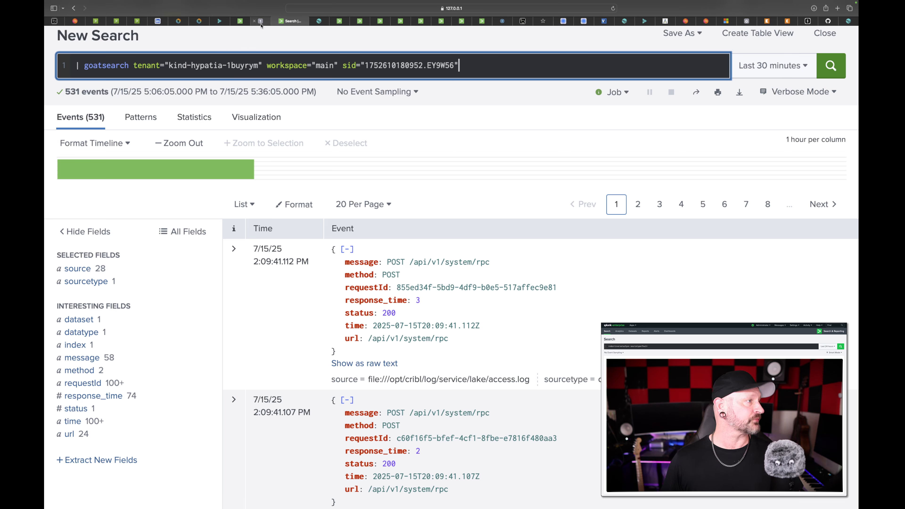
{"action": "mouse_move", "coordinate": [261, 24]}
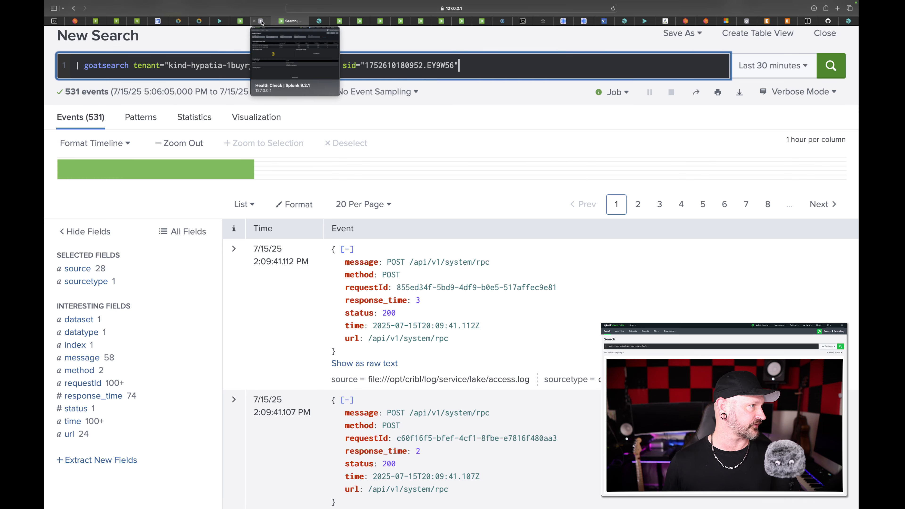
{"action": "left_click", "coordinate": [261, 22]}
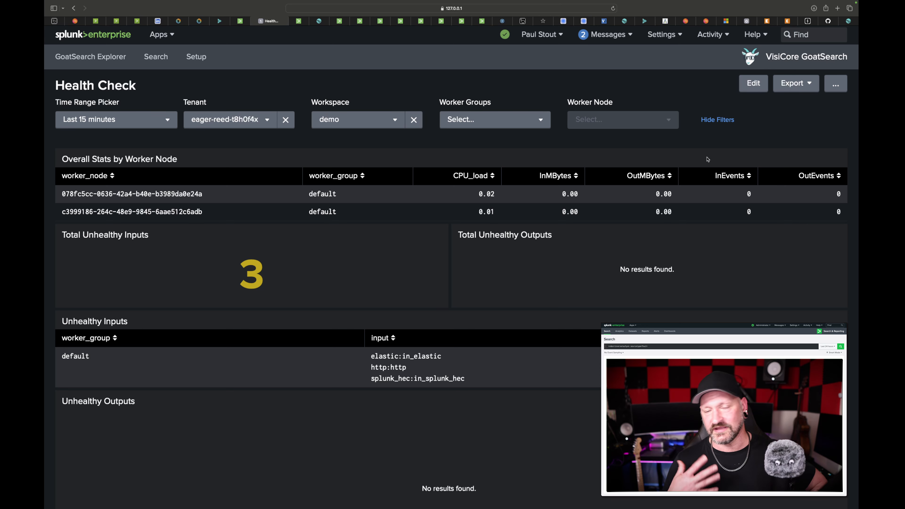
Add the argument retry=20 to the end of the goatsearch query in the Splunk search.
{"action": "left_click", "coordinate": [299, 21]}
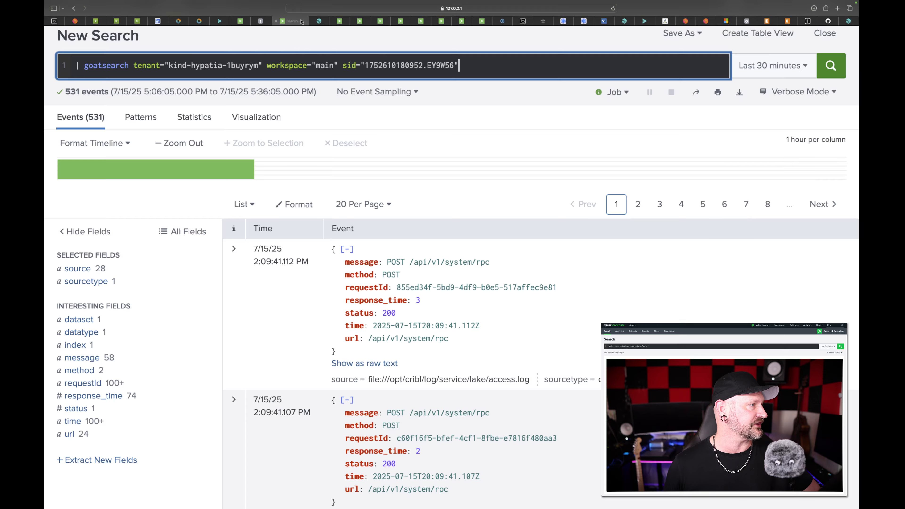
{"action": "type", "text": "retry="}
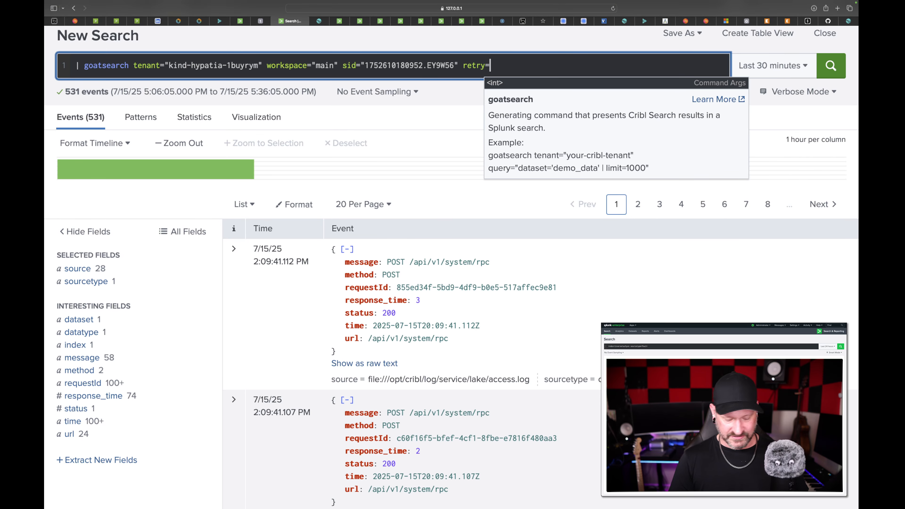
{"action": "type", "text": "20"}
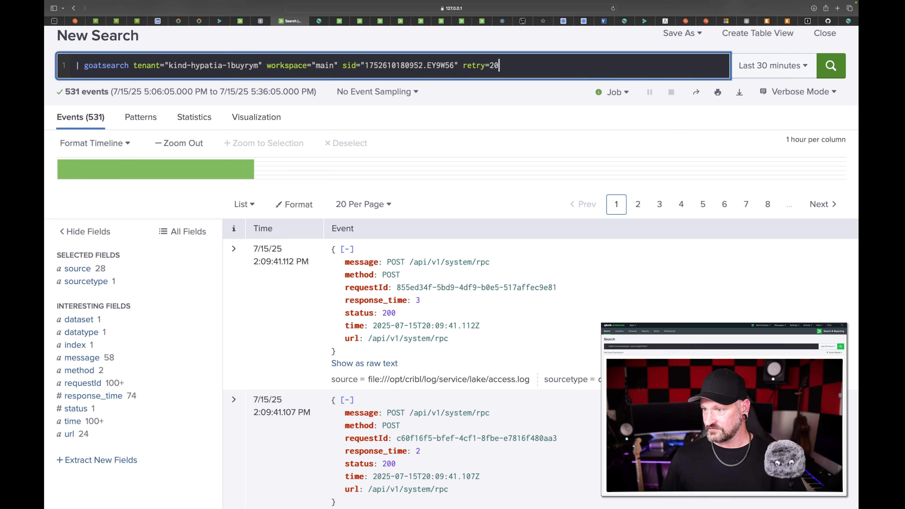
{"action": "key", "text": "super+Tab"}
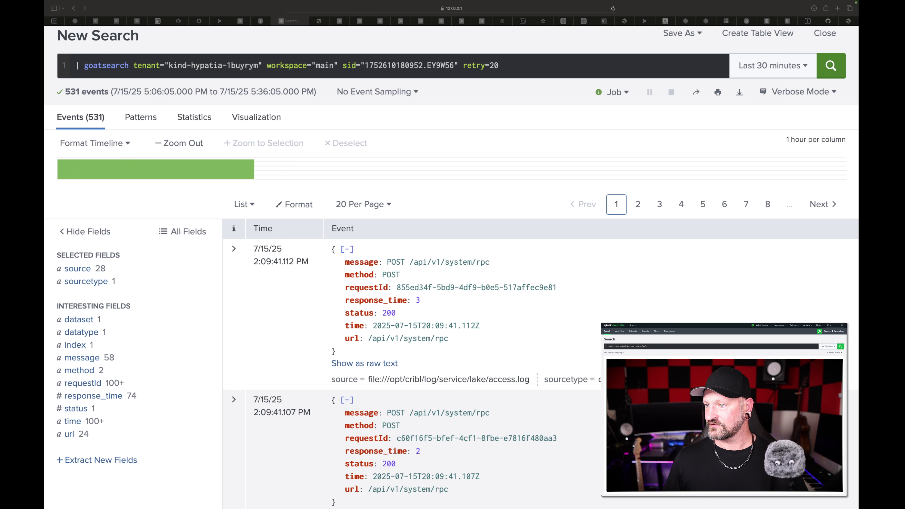
{"action": "key", "text": "super+Tab"}
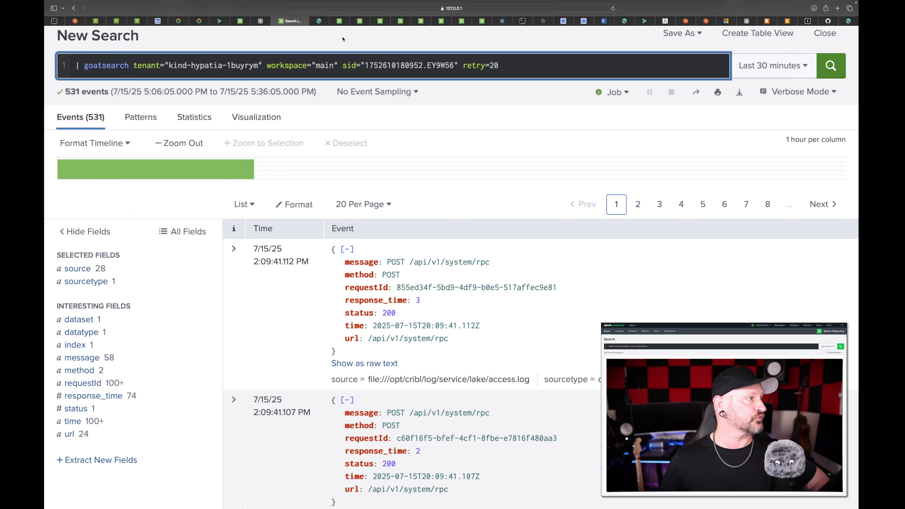
Review the goatsearch_admin and goatsearch_user capabilities in the admin role, close the role without changes and refresh the roles list.
{"action": "left_click", "coordinate": [338, 23]}
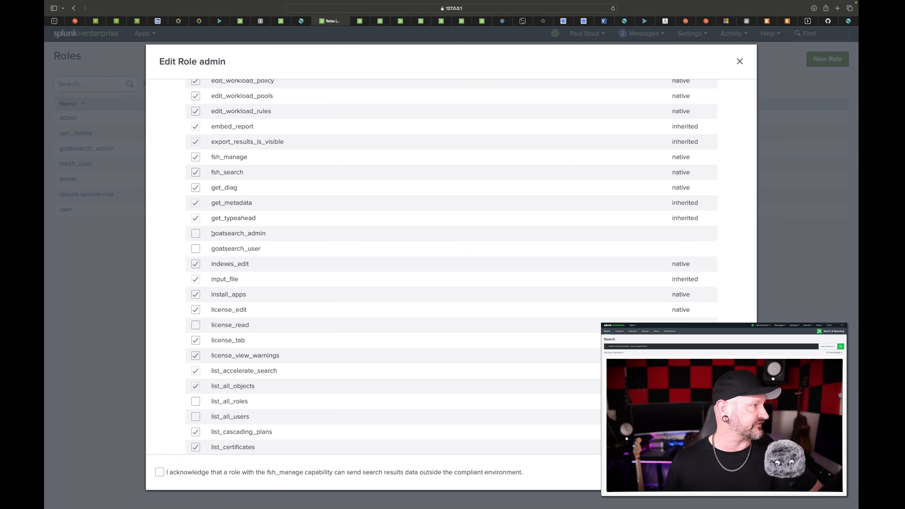
{"action": "left_click_drag", "start_coordinate": [212, 234], "coordinate": [275, 233]}
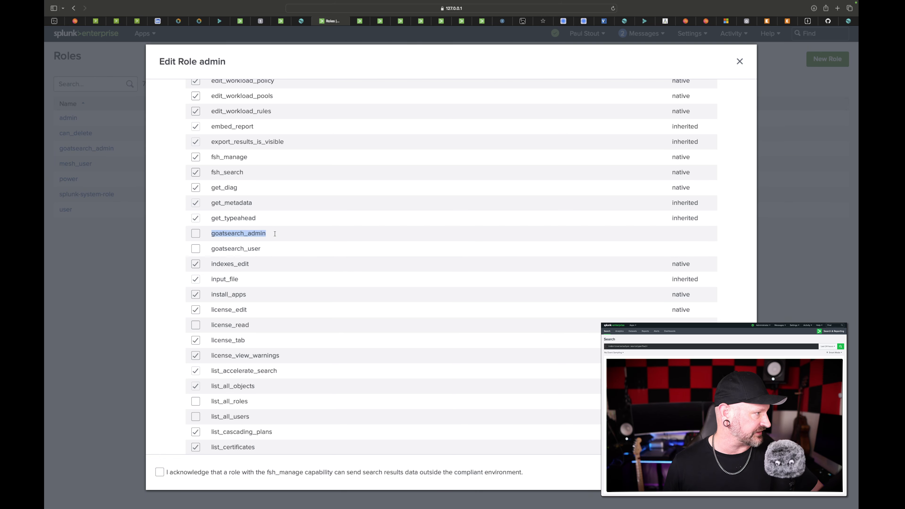
{"action": "left_click", "coordinate": [213, 249]}
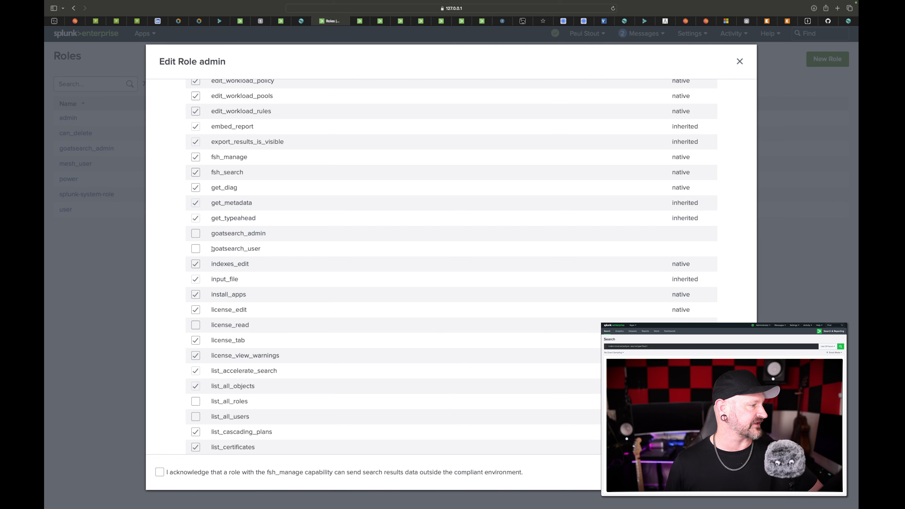
{"action": "left_click_drag", "start_coordinate": [212, 249], "coordinate": [266, 249]}
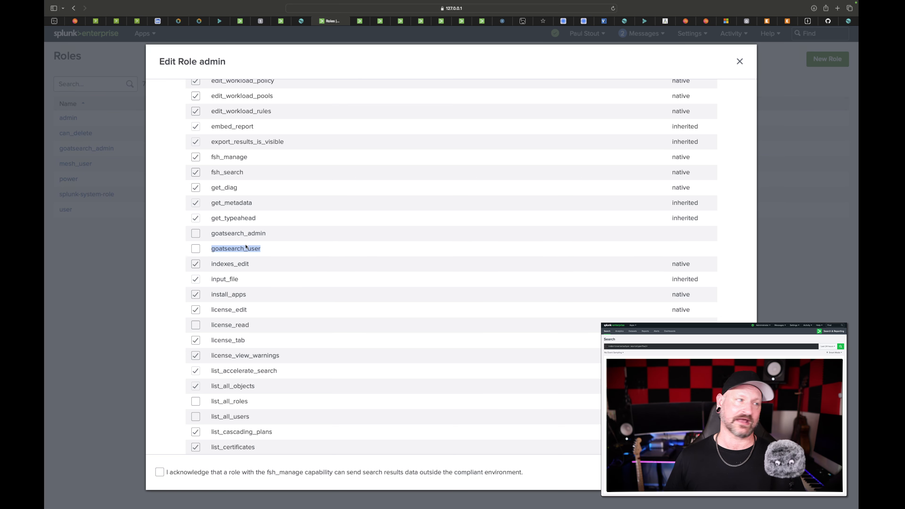
{"action": "left_click", "coordinate": [739, 62]}
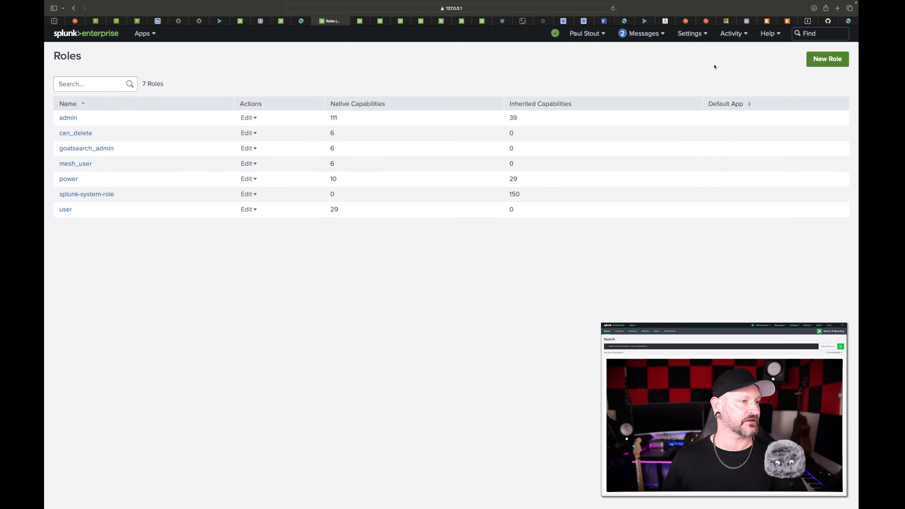
{"action": "key", "text": "super+r"}
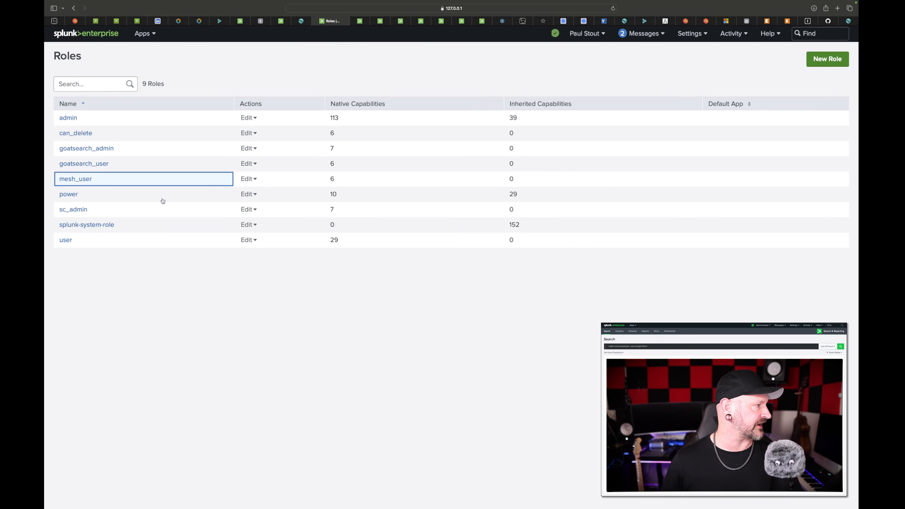